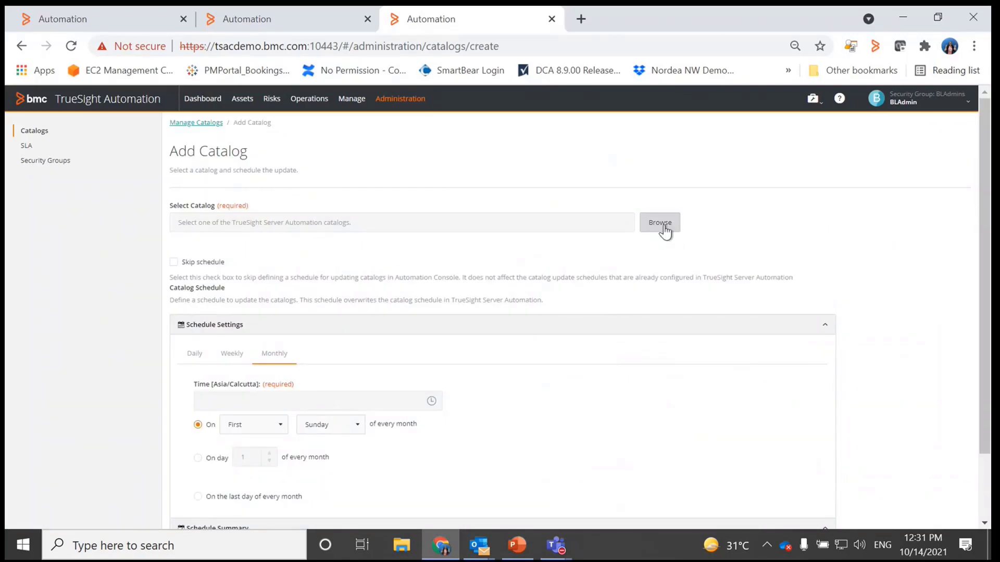
# Step: Search the catalogs for "ubu" and select Ubuntu18Catalog as the catalog to add
pyautogui.click(663, 225)
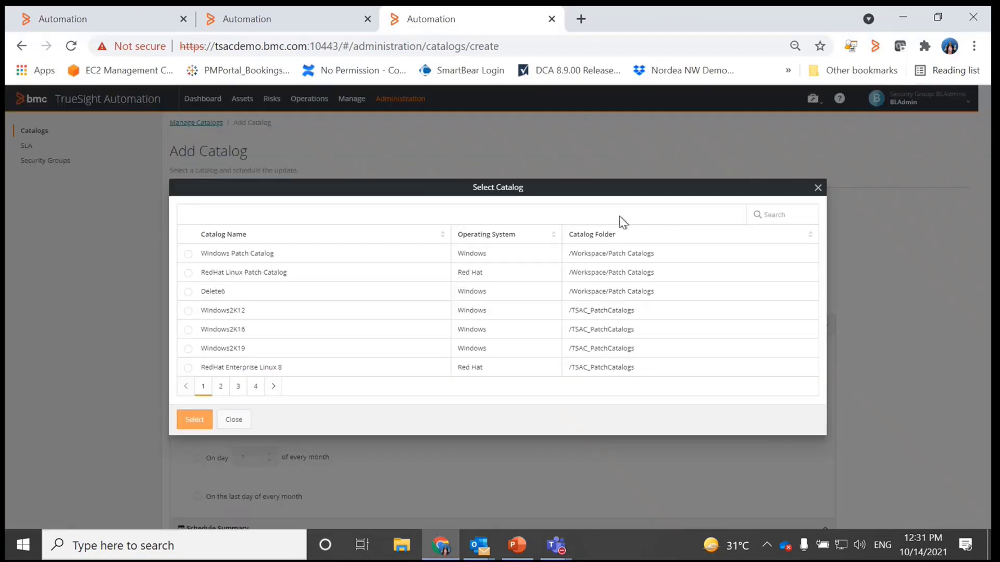
pyautogui.click(767, 215)
pyautogui.write('ubu')
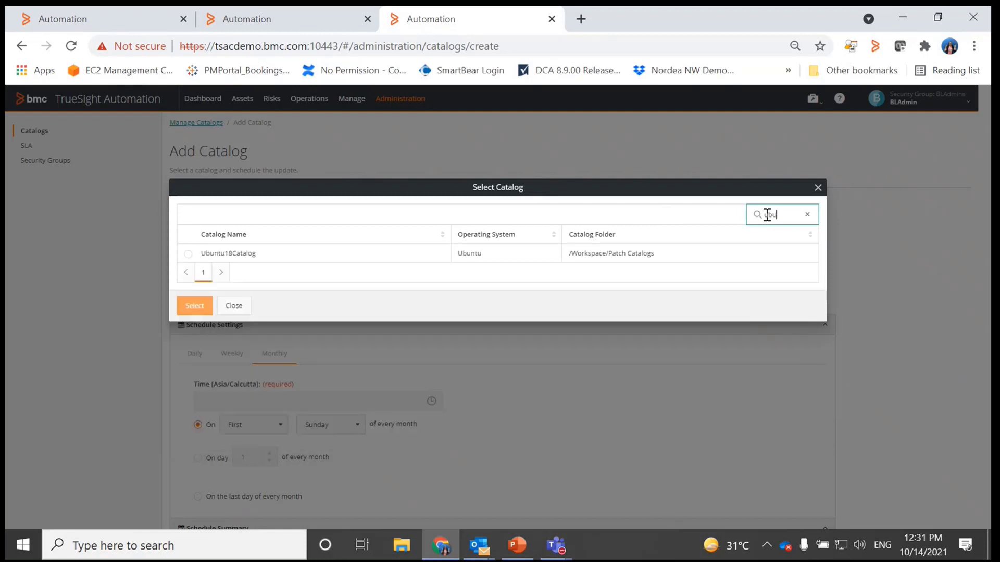
pyautogui.click(188, 253)
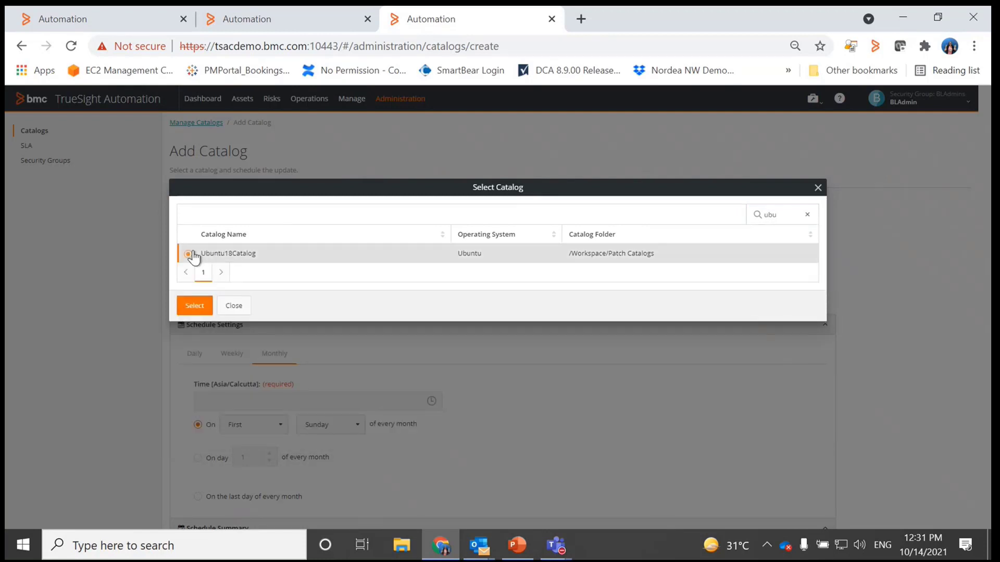
pyautogui.click(195, 307)
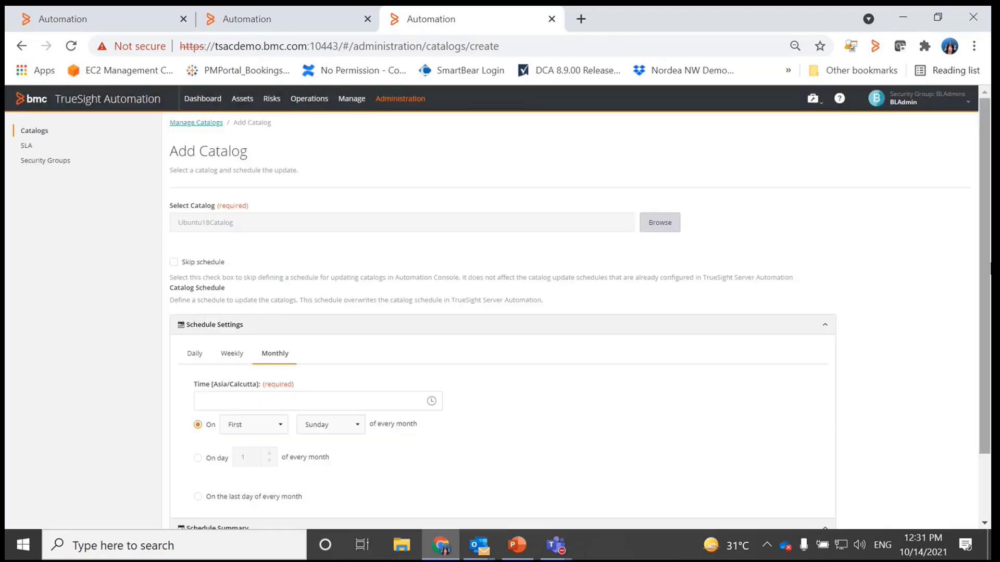
# Step: Skip the update schedule for Ubuntu18Catalog and save the new catalog
pyautogui.scroll(-1, 987, 325)
pyautogui.scroll(-1, 987, 325)
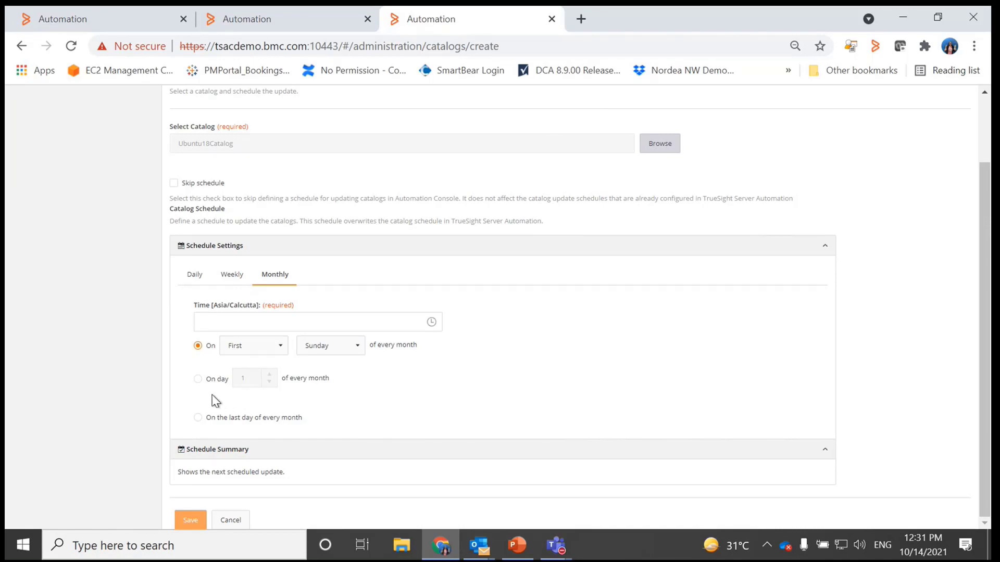
pyautogui.click(174, 183)
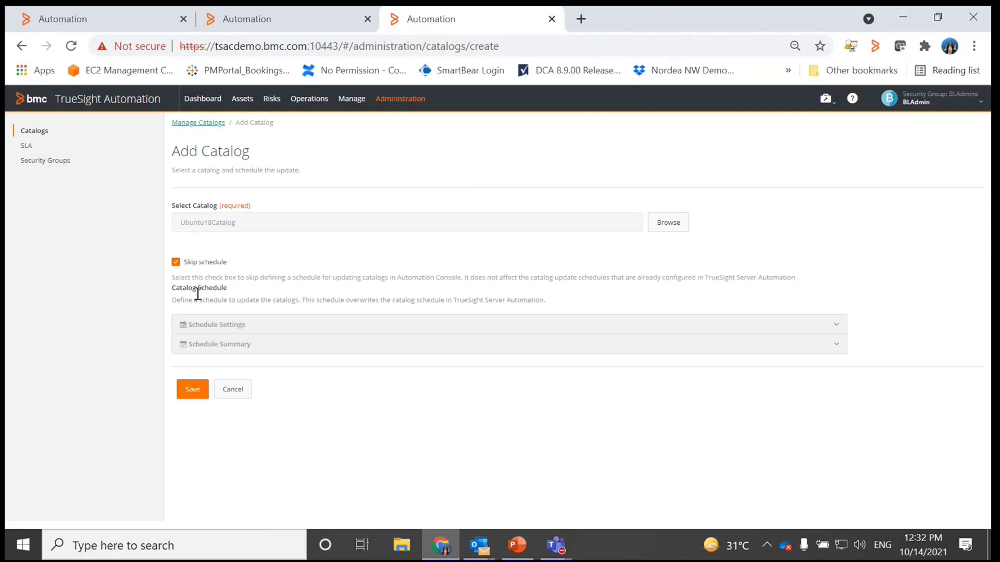
pyautogui.click(191, 393)
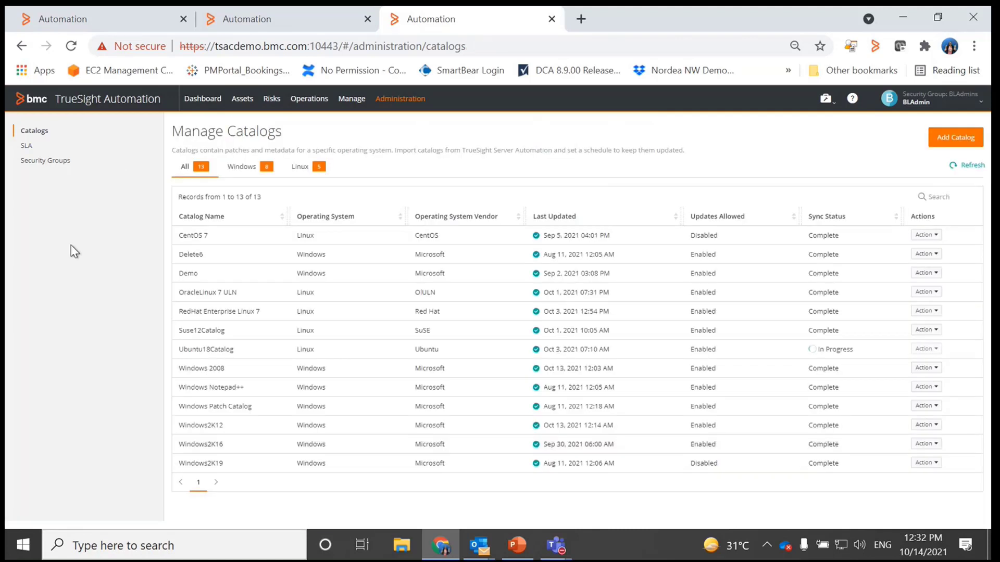
# Step: Start a new patch policy and enter Ubuntu as its name
pyautogui.click(352, 102)
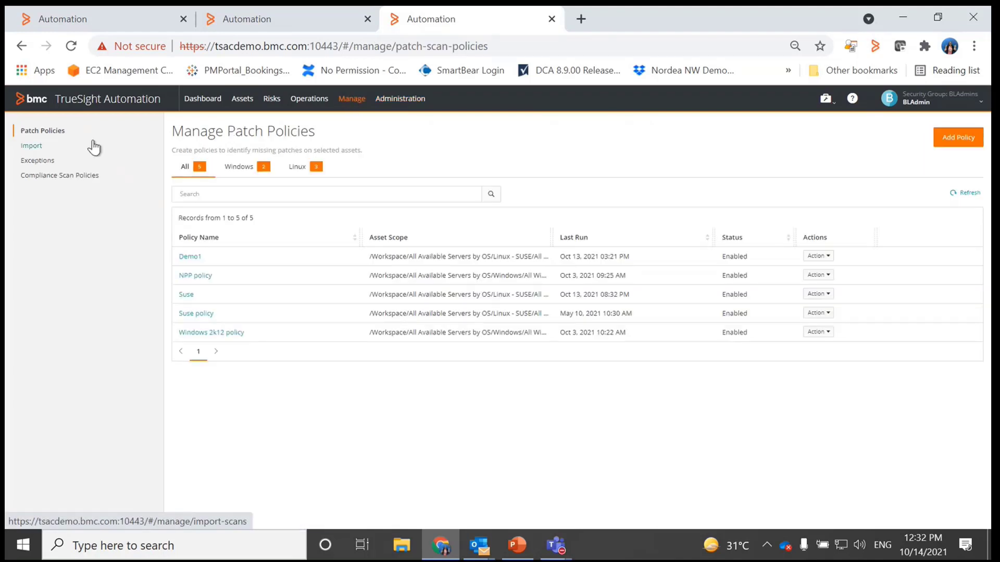
pyautogui.click(964, 135)
pyautogui.click(438, 224)
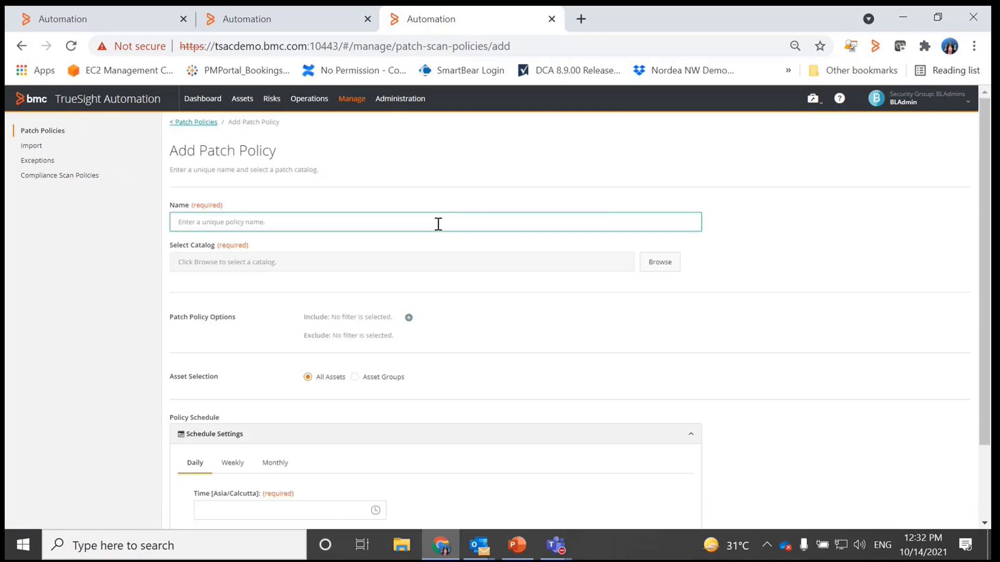
pyautogui.write('Ubuntu')
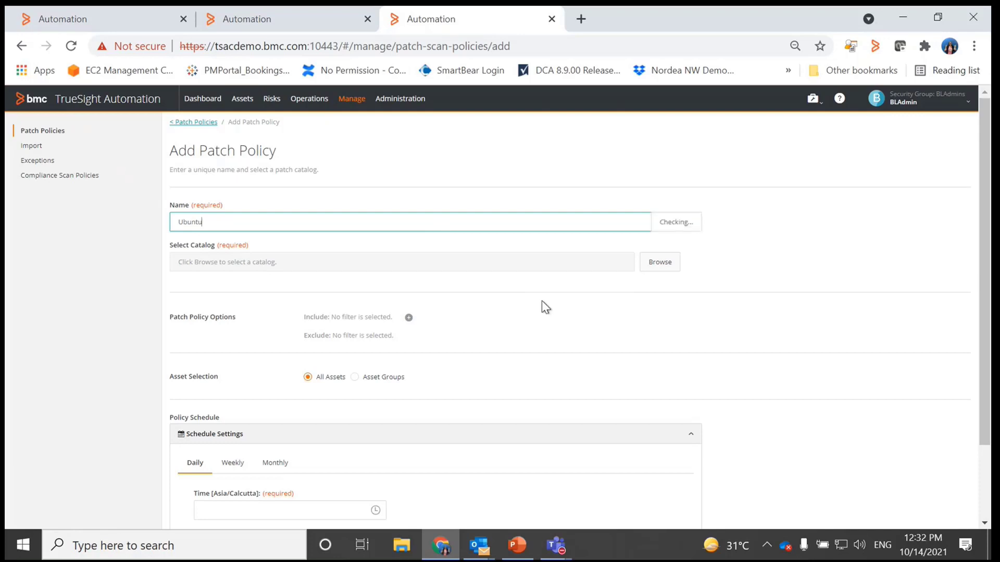
# Step: Try to select Ubuntu18Catalog for the new patch policy by searching for "ubu", and close the catalog selection
pyautogui.click(671, 264)
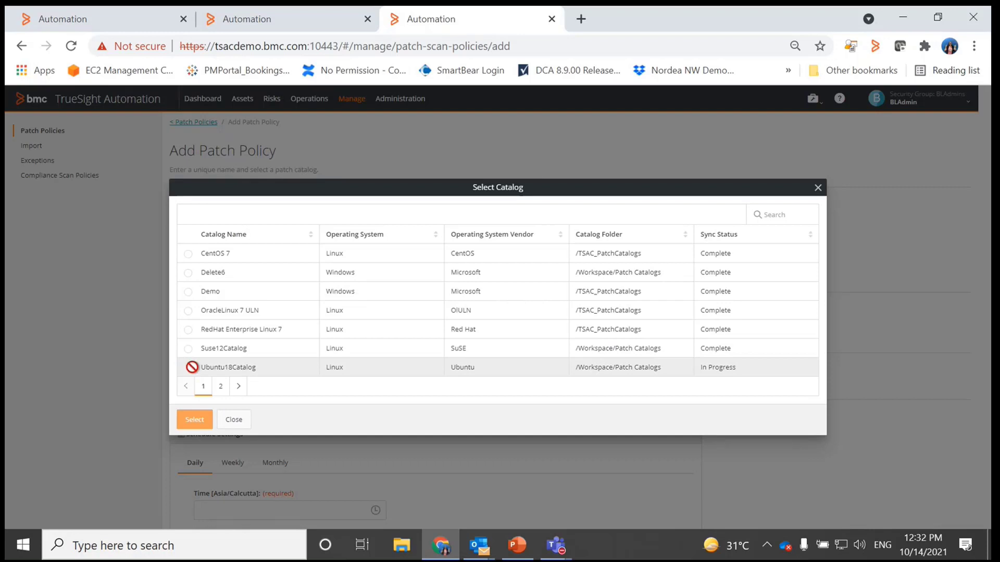
pyautogui.click(785, 216)
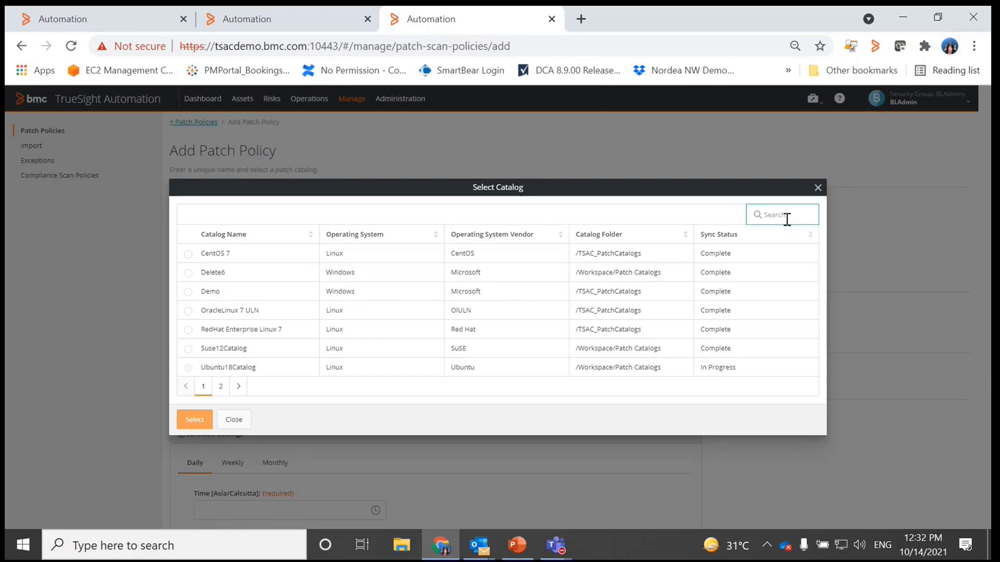
pyautogui.write('ubu')
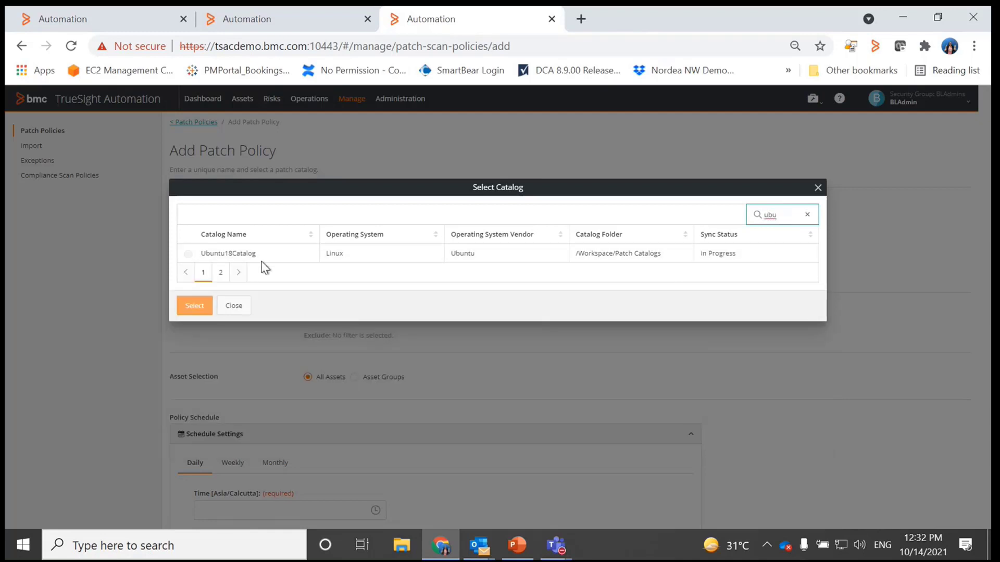
pyautogui.click(194, 254)
pyautogui.moveTo(739, 260); pyautogui.dragTo(691, 244)
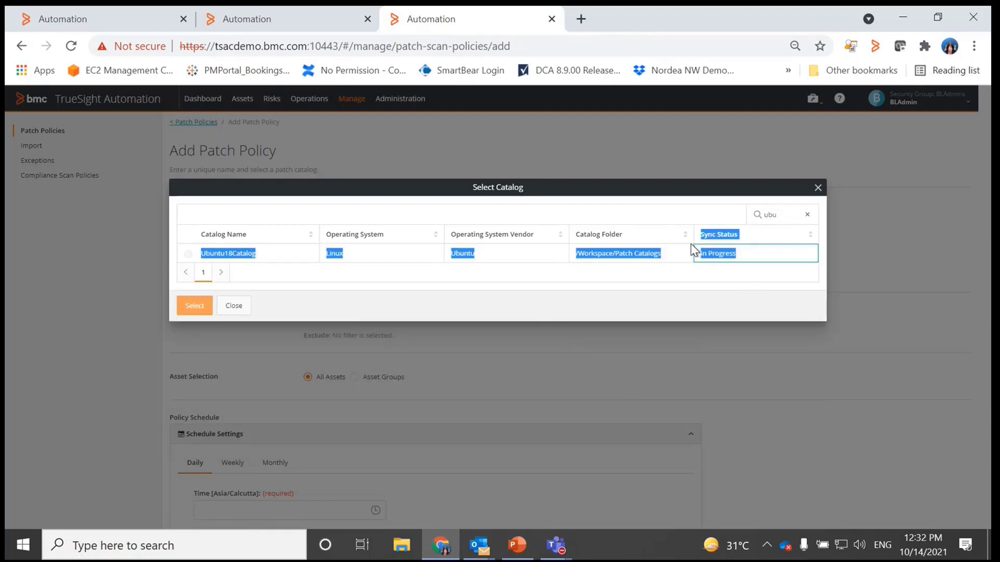
pyautogui.click(241, 306)
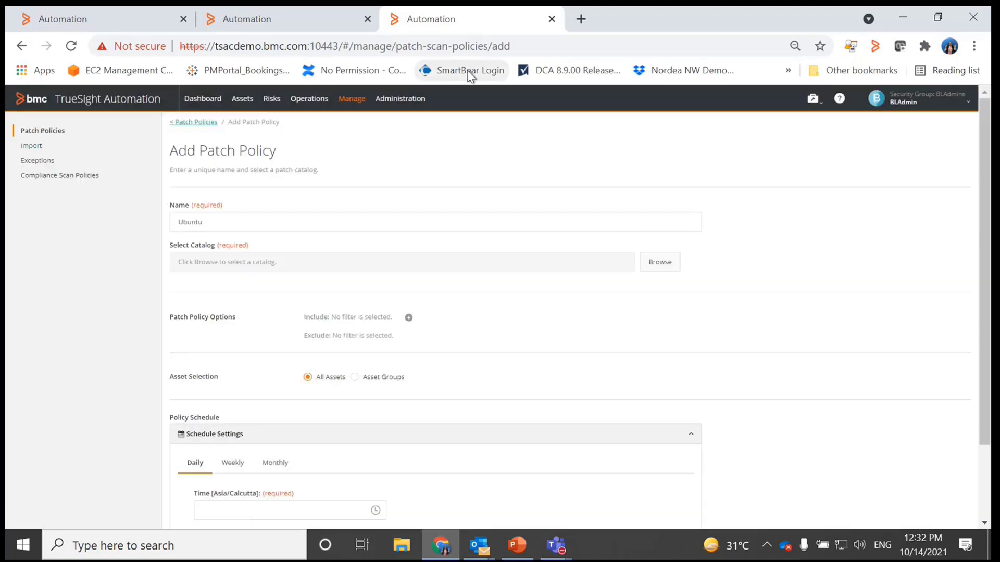
# Step: Check the sync status of Ubuntu18Catalog among the managed catalogs and refresh the list
pyautogui.click(391, 106)
pyautogui.click(259, 234)
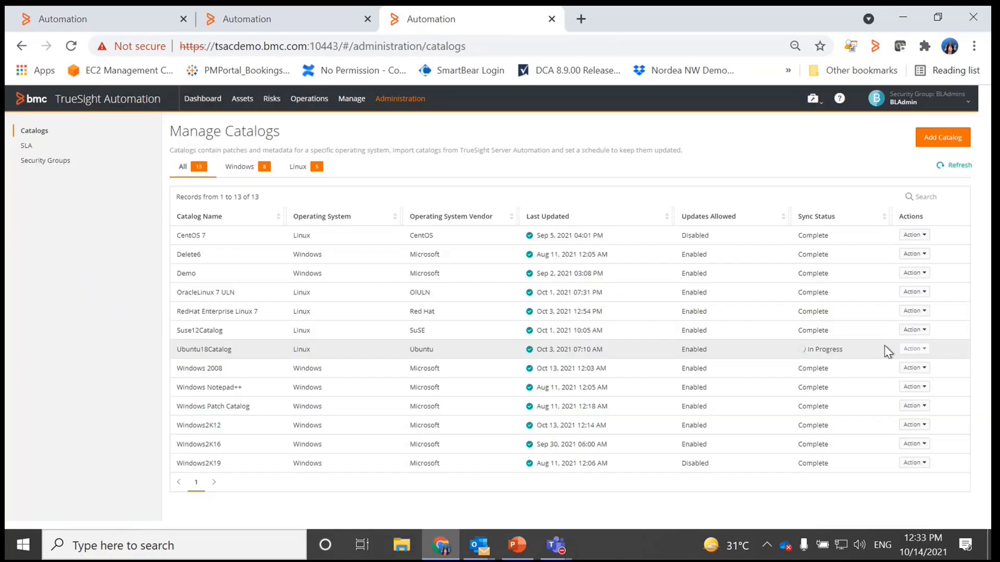
pyautogui.moveTo(888, 352); pyautogui.dragTo(799, 350)
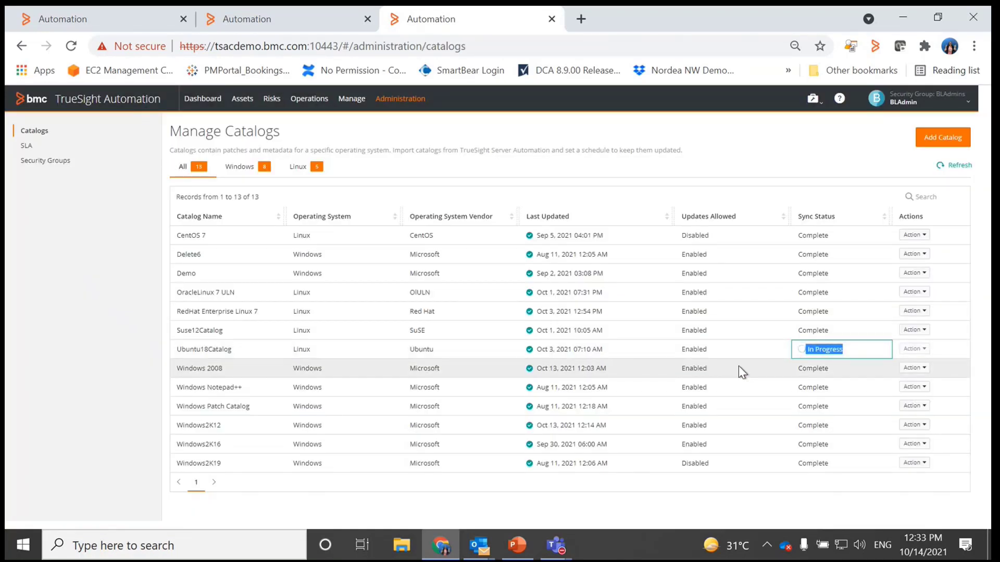
pyautogui.click(953, 167)
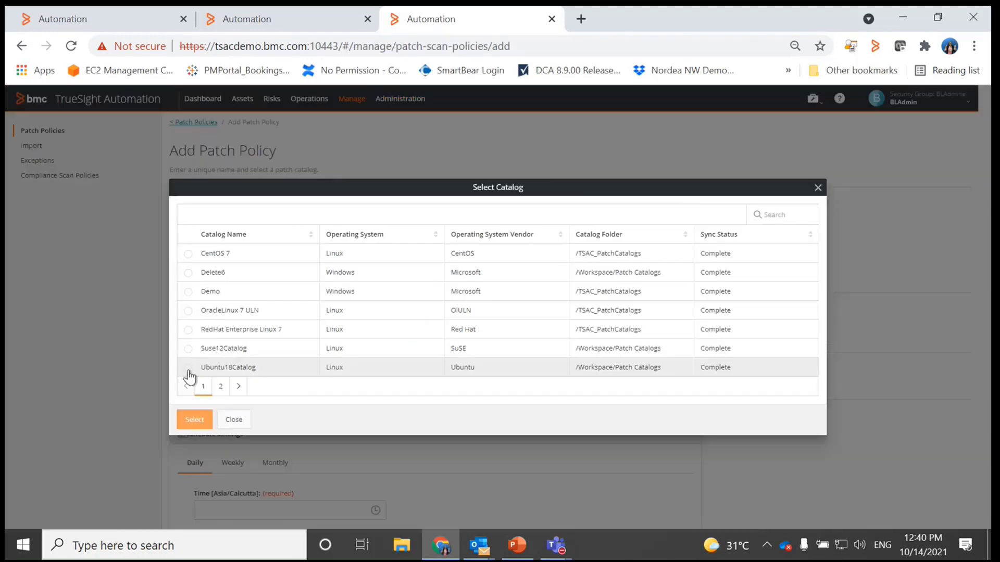
# Step: Select Ubuntu18Catalog as the catalog for the Ubuntu patch policy
pyautogui.click(188, 368)
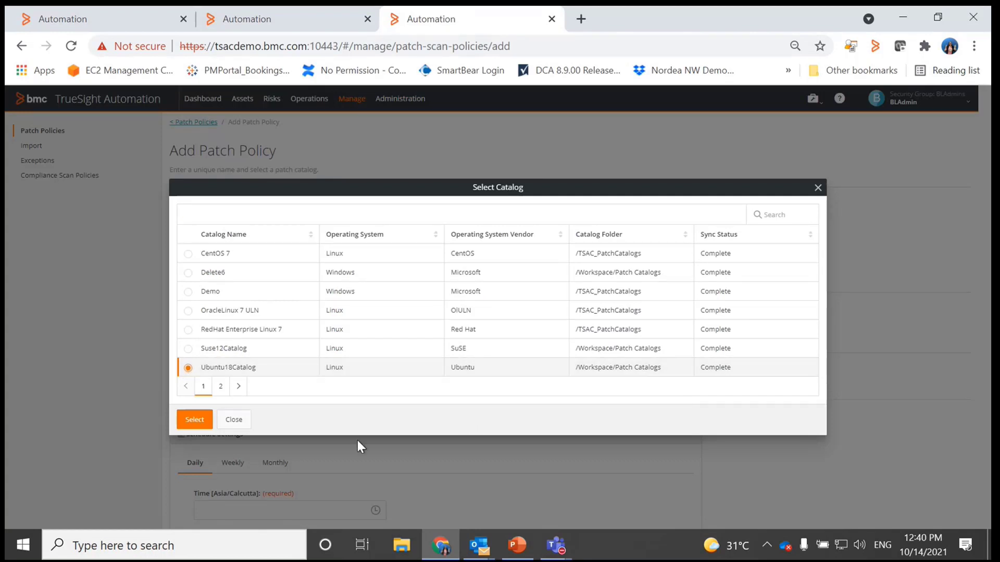
pyautogui.click(197, 418)
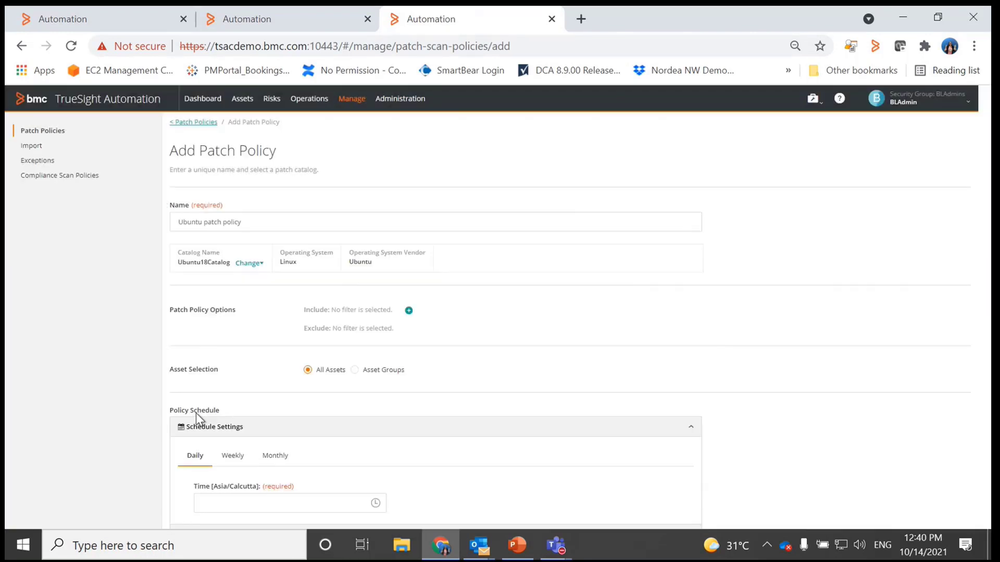
pyautogui.moveTo(955, 354); pyautogui.dragTo(755, 379)
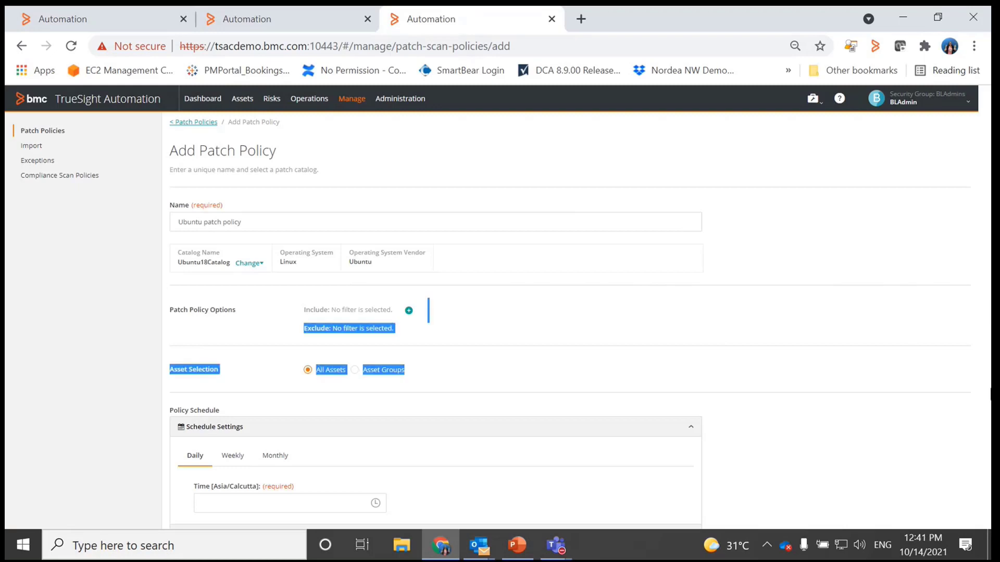
pyautogui.click(757, 385)
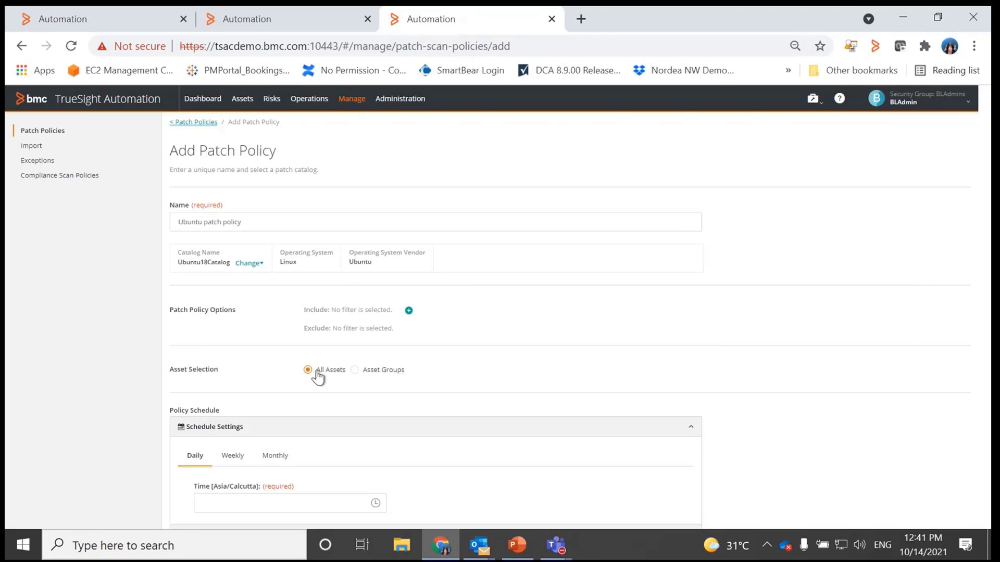
# Step: View the asset groups available to the policy, and return the asset selection to All Assets
pyautogui.click(355, 370)
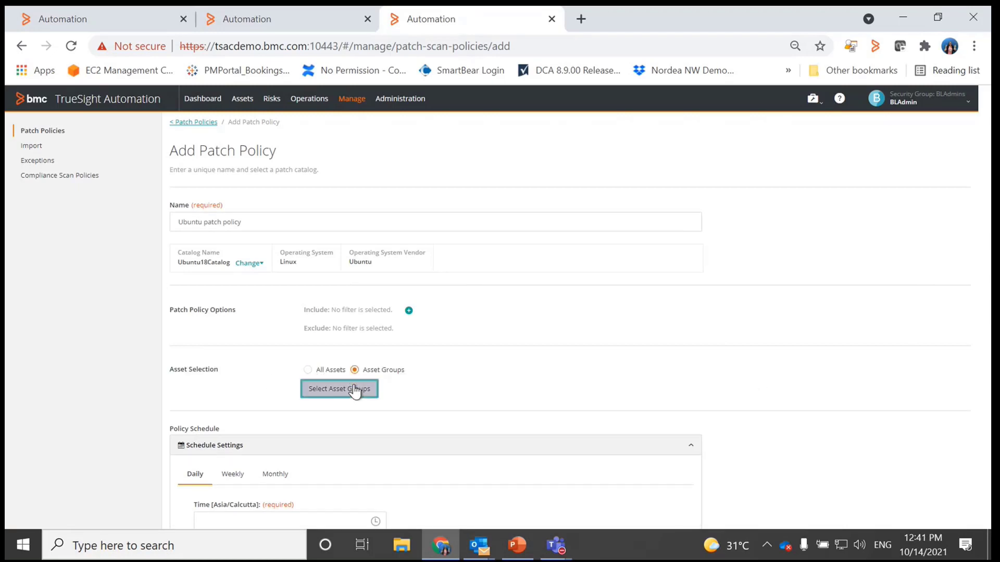
pyautogui.click(355, 390)
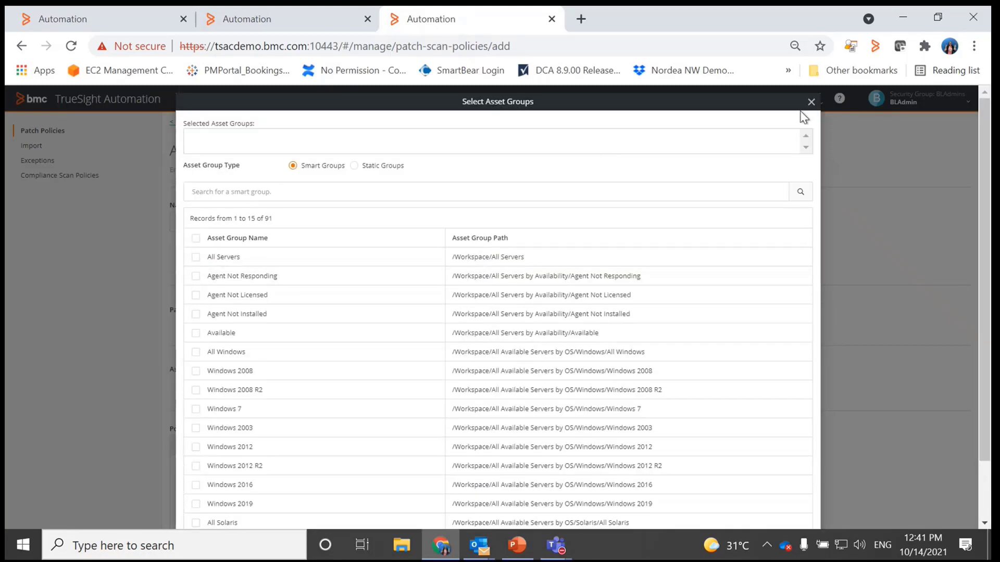
pyautogui.click(810, 102)
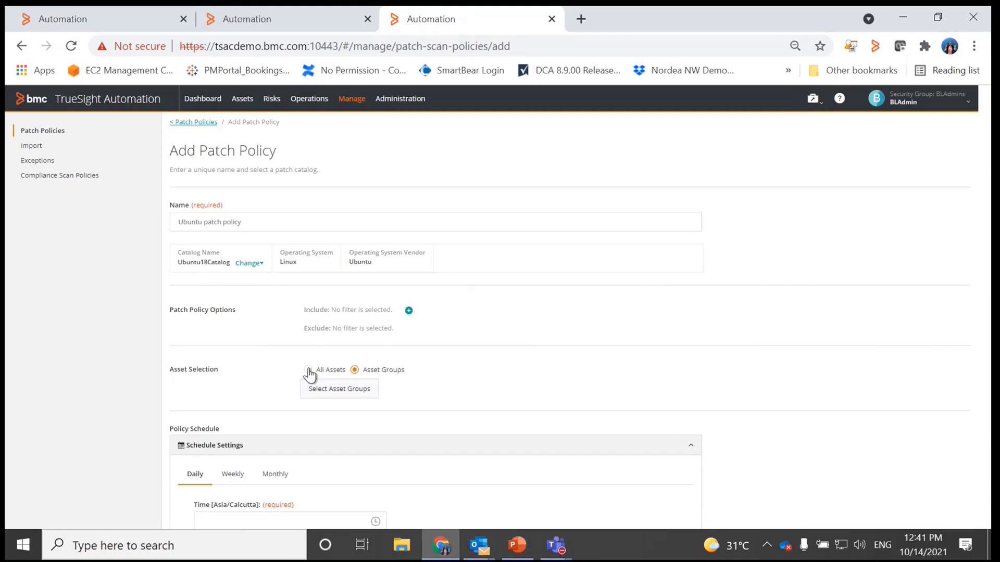
pyautogui.click(308, 370)
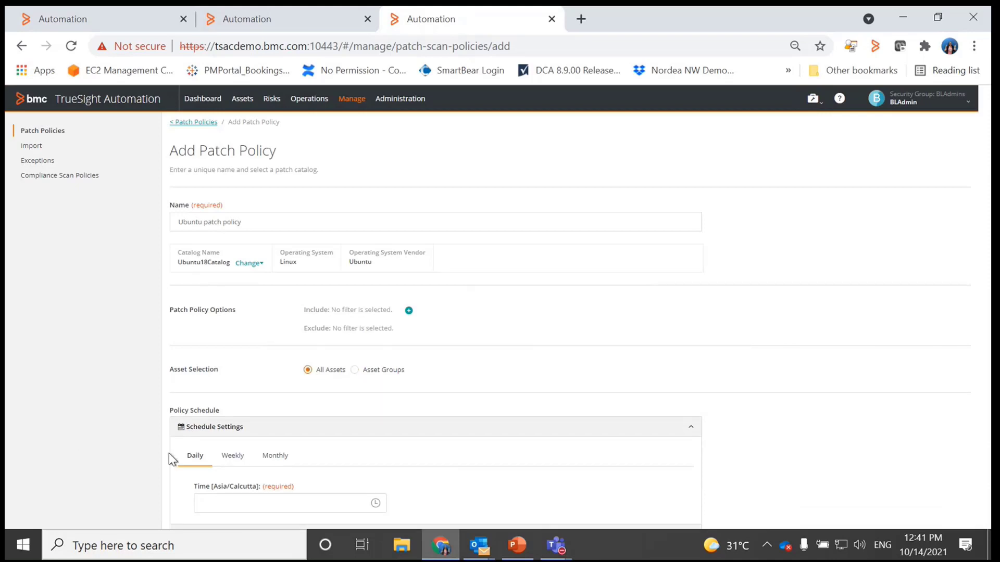
# Step: Schedule the Ubuntu patch policy daily at 5:00 AM and save the policy
pyautogui.click(376, 504)
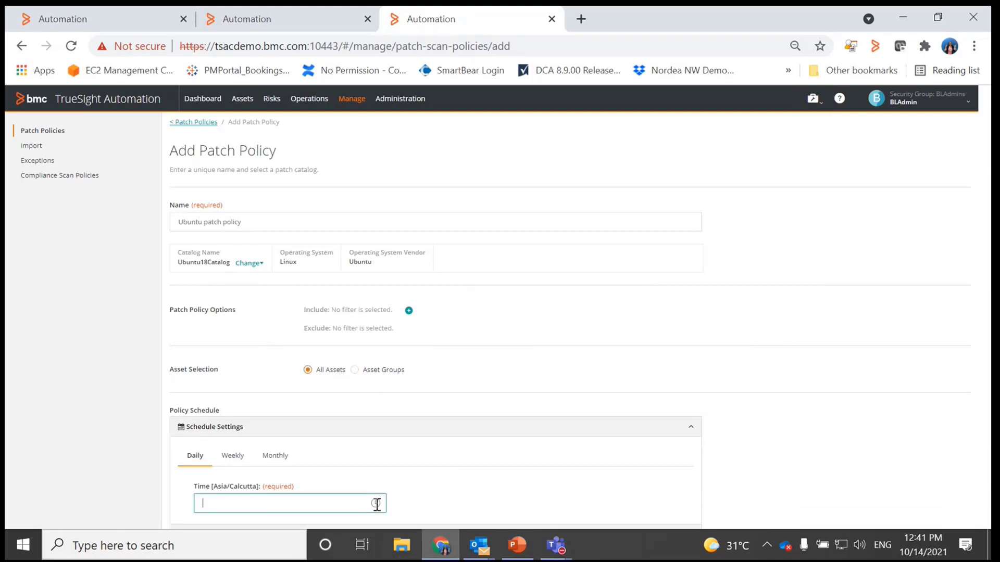
pyautogui.click(286, 444)
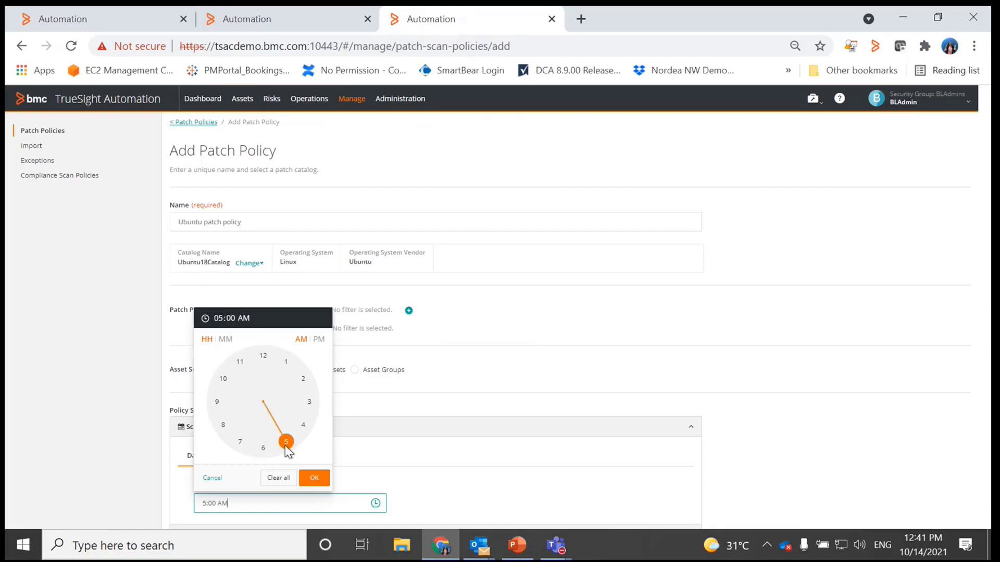
pyautogui.click(311, 478)
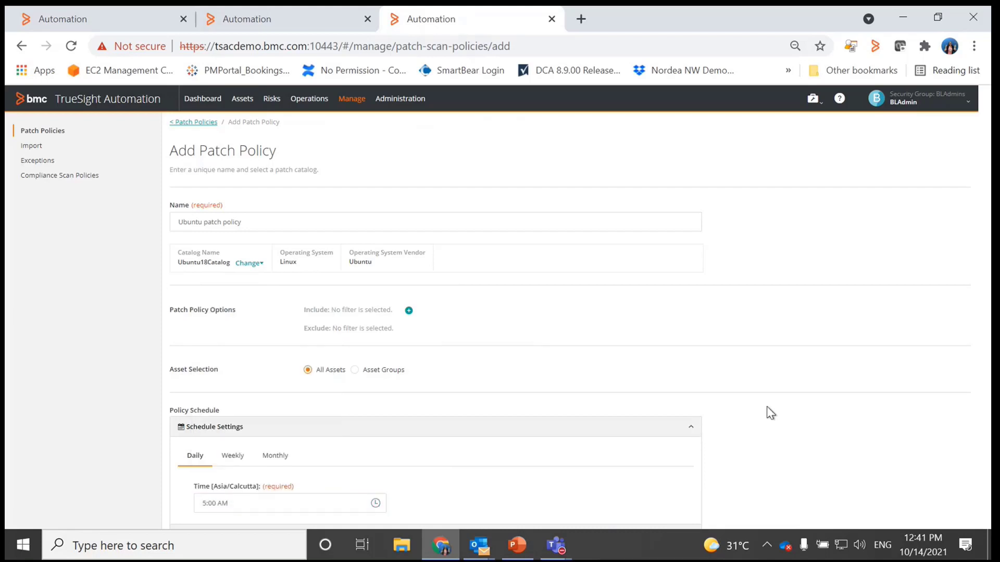
pyautogui.press('Tab')
pyautogui.hotkey('ctrl', '-')
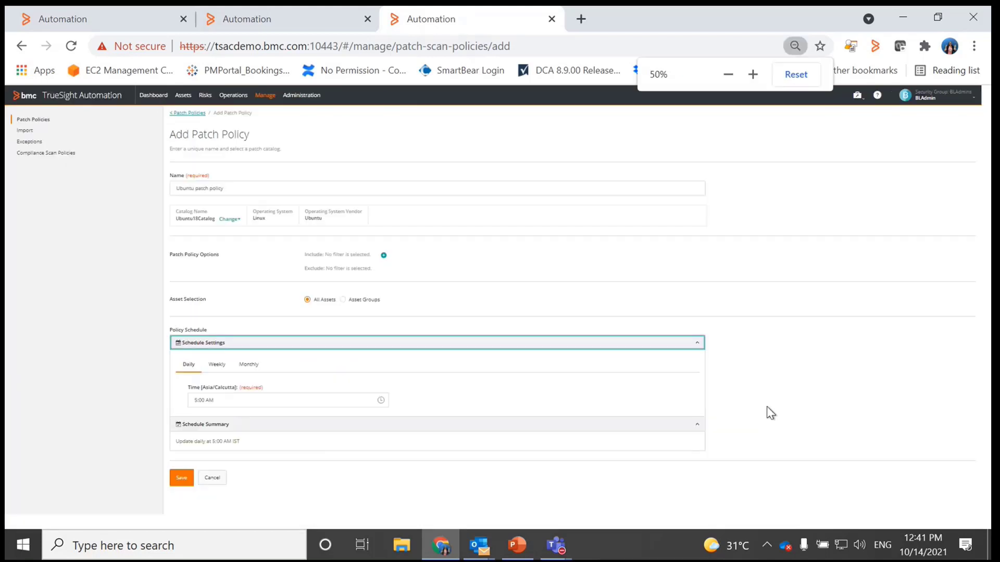
pyautogui.click(180, 478)
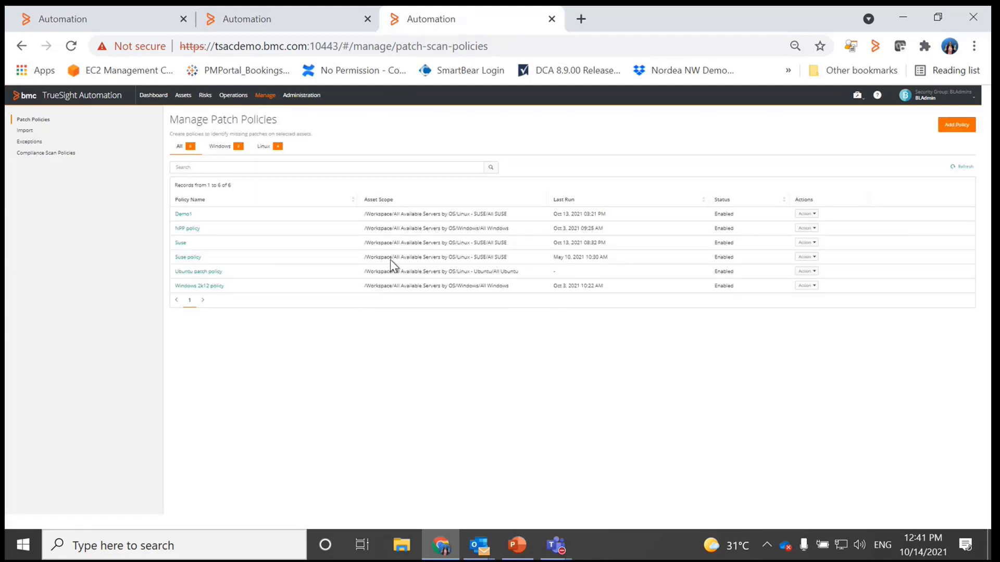
# Step: Execute the Ubuntu patch policy immediately from the patch policies list
pyautogui.click(807, 271)
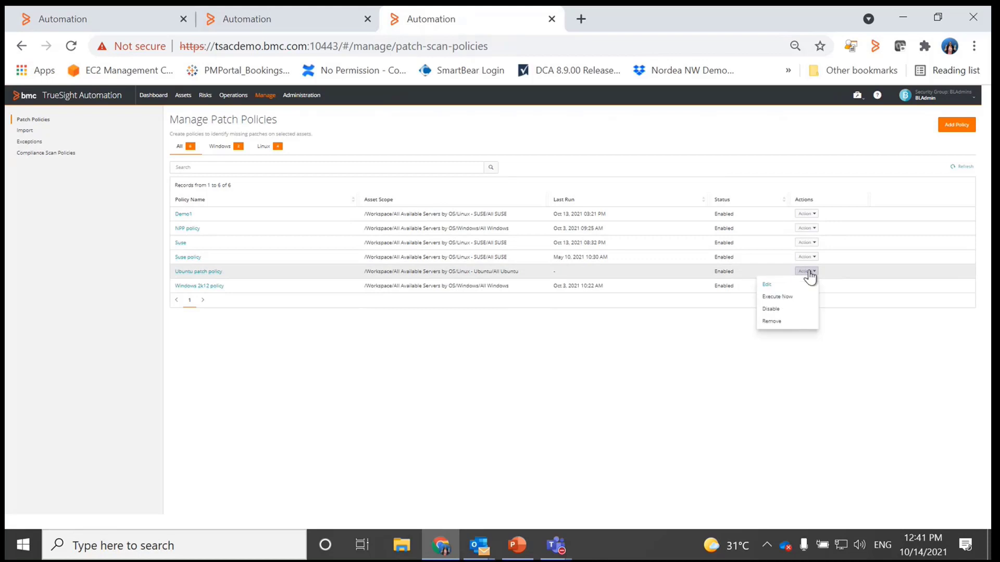
pyautogui.click(776, 296)
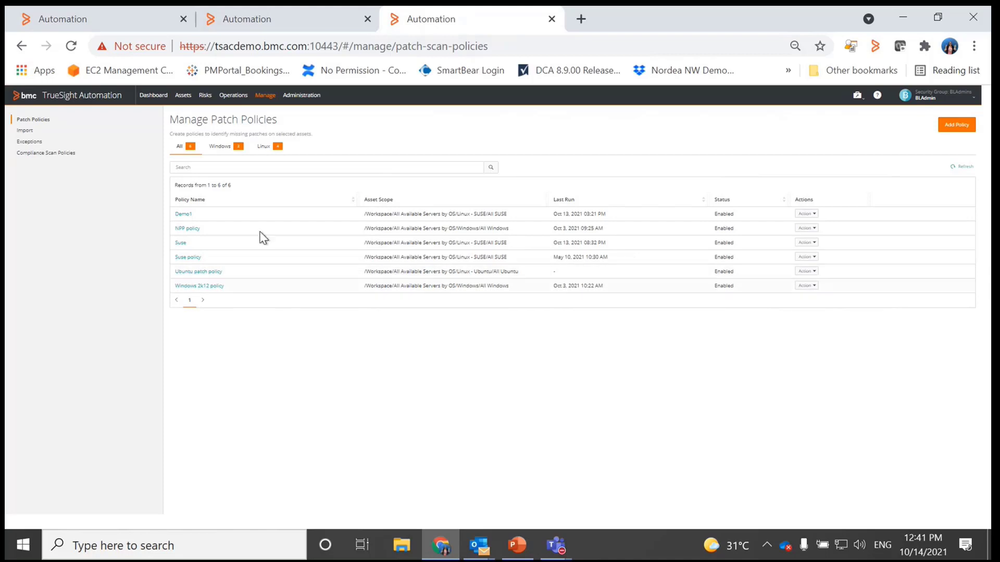
# Step: Filter the patch dashboard by the Ubuntu patch policy and apply the filter
pyautogui.click(161, 102)
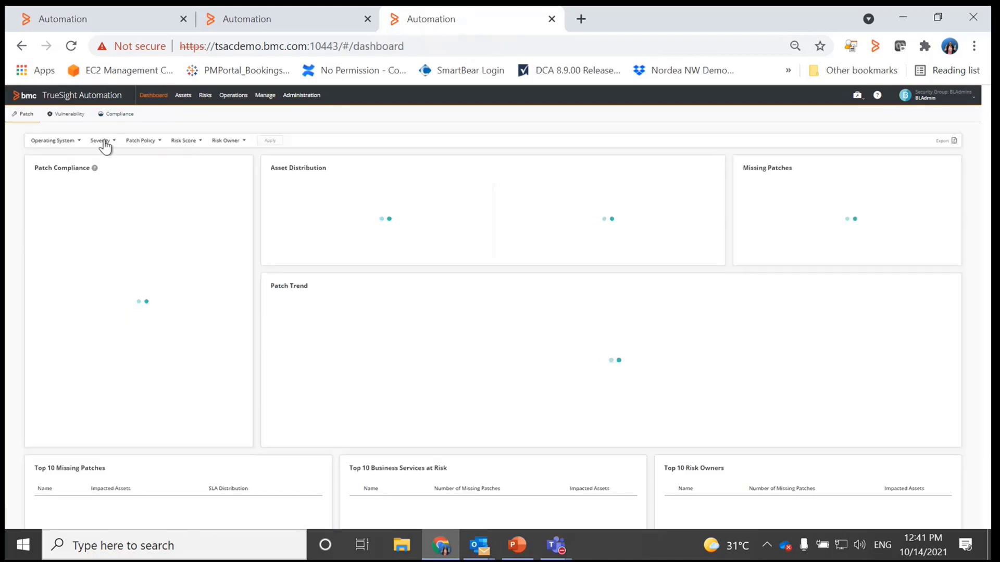
pyautogui.click(152, 141)
pyautogui.click(138, 222)
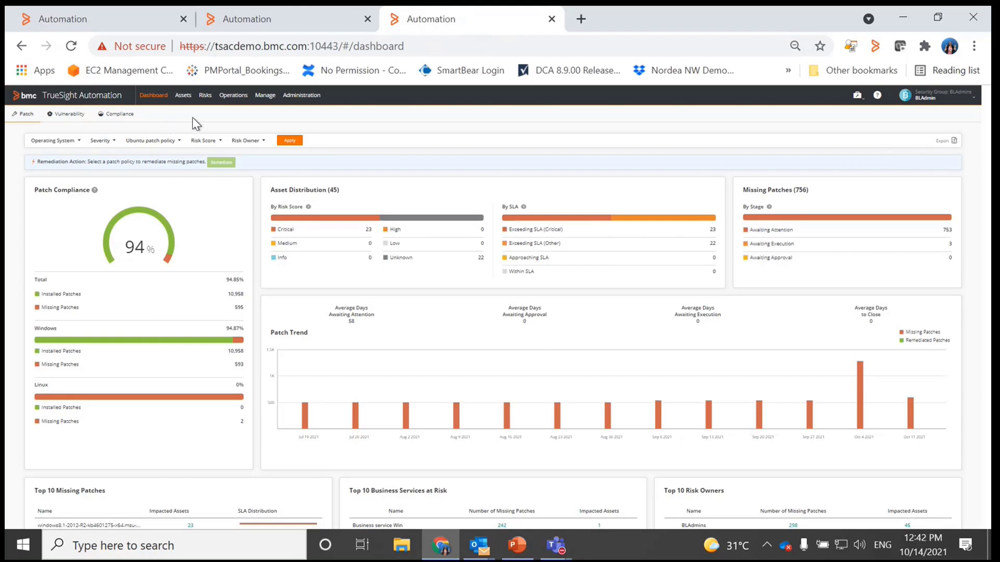
pyautogui.click(284, 139)
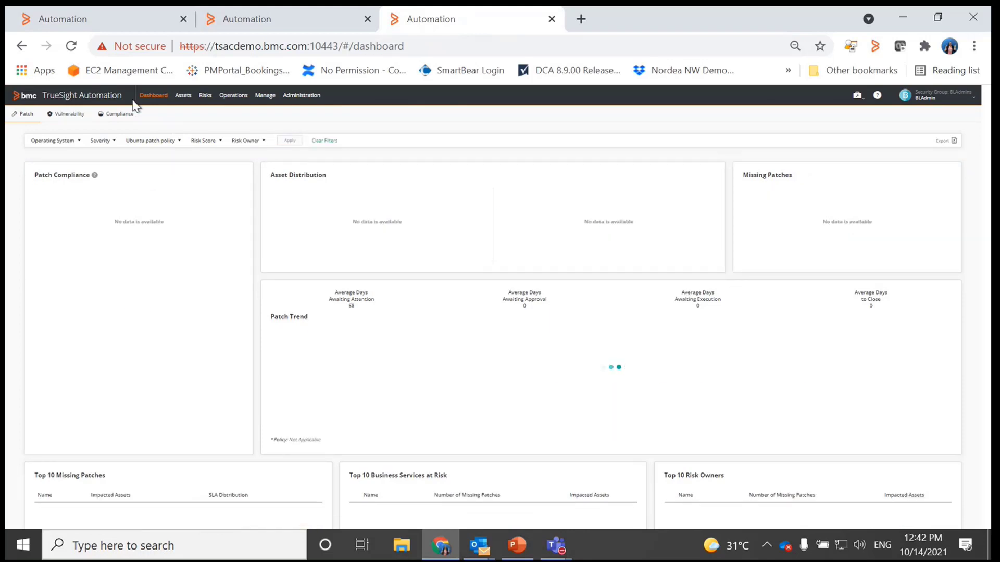